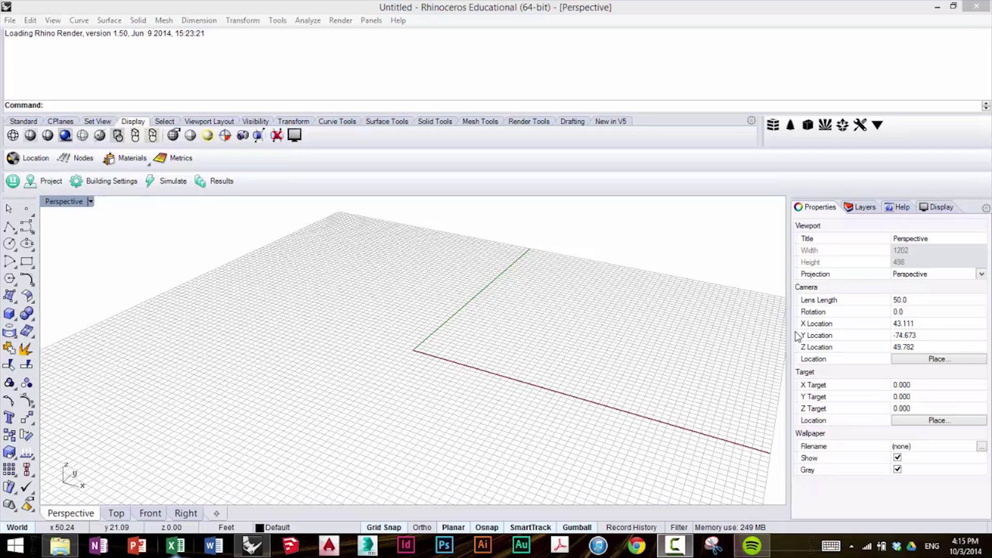
Open the far.umi project and orbit the Perspective view down onto the box-building grid
click(12, 183)
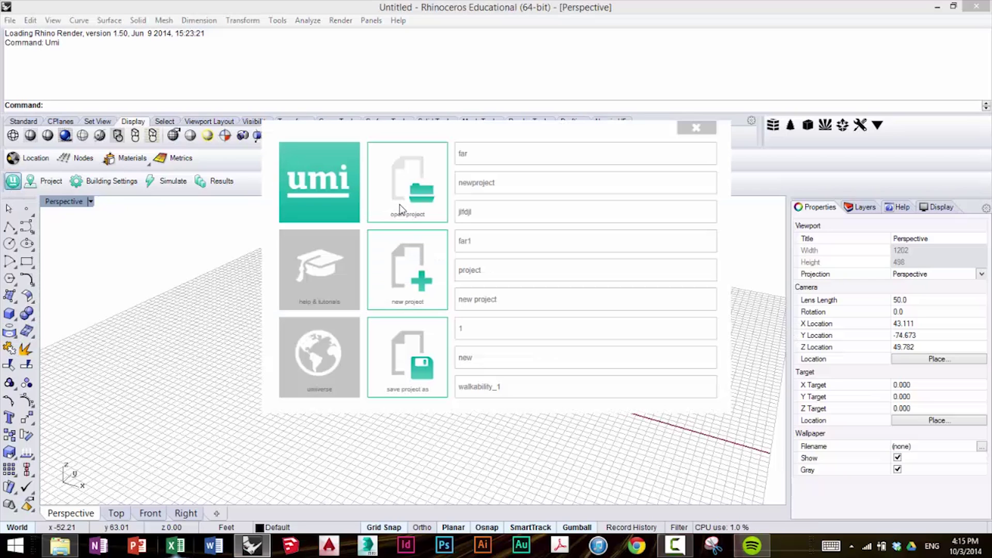
click(422, 201)
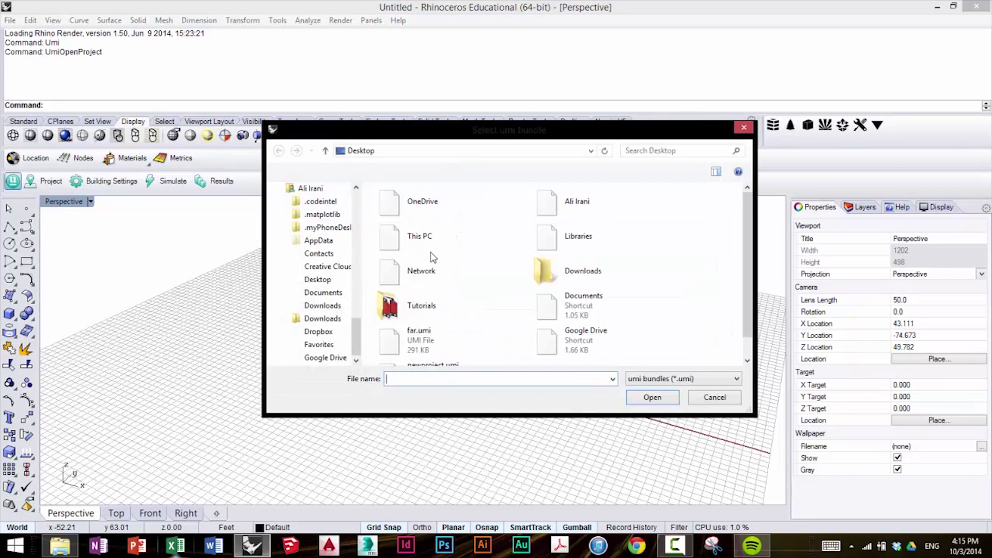
double_click(450, 337)
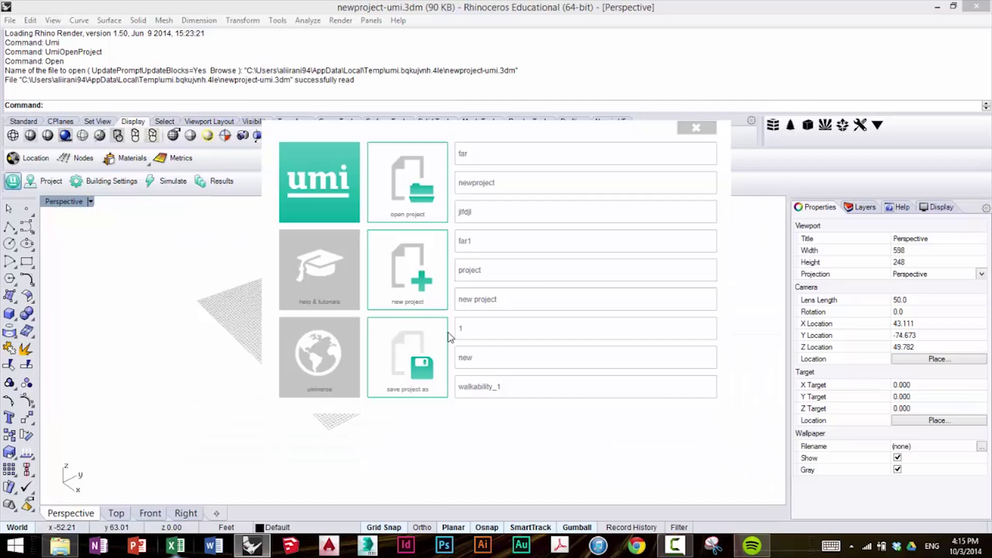
right_drag(383, 357, 542, 362)
scroll(486, 330, up, 2)
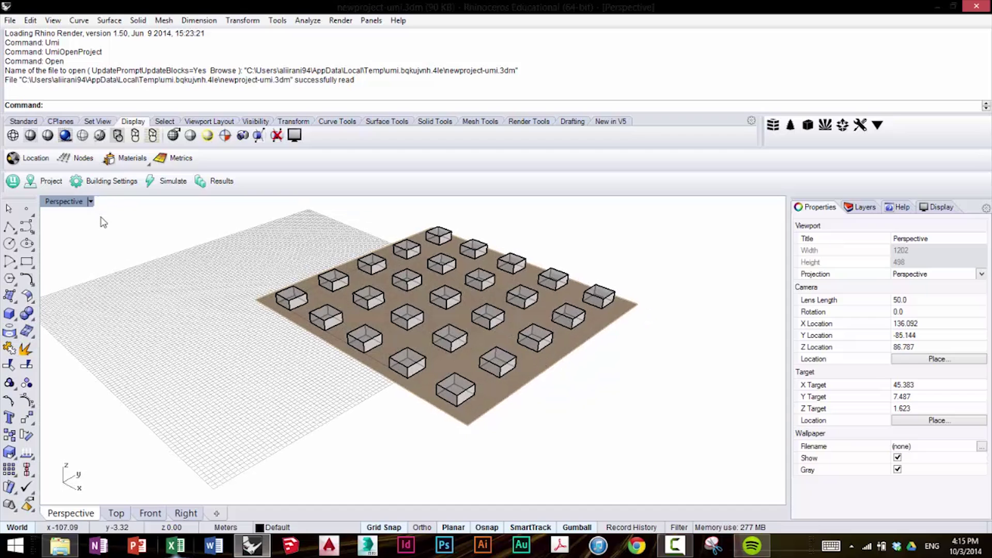
Save the project as a new bundle, operationalenergy.umi, on the Desktop
click(14, 182)
click(394, 370)
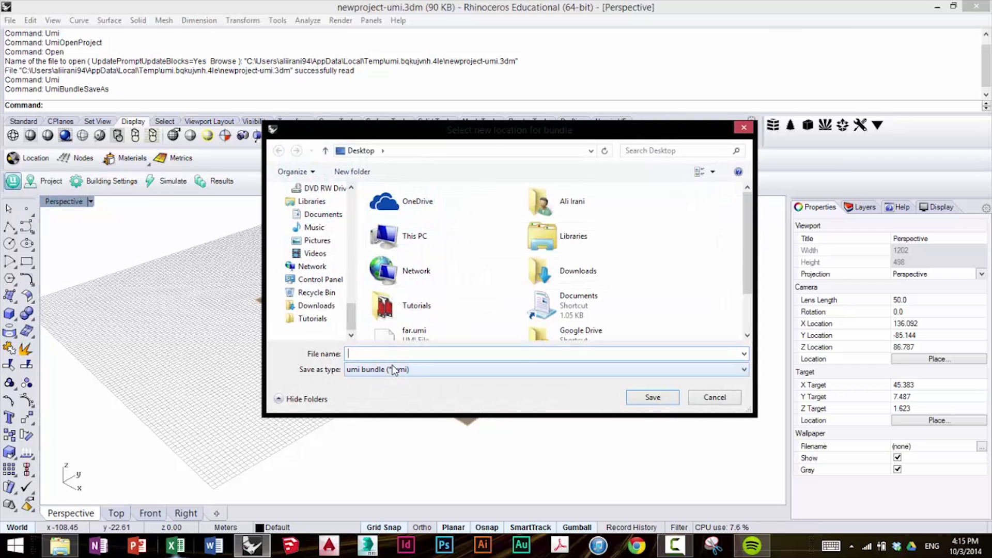
text(operationalenergy)
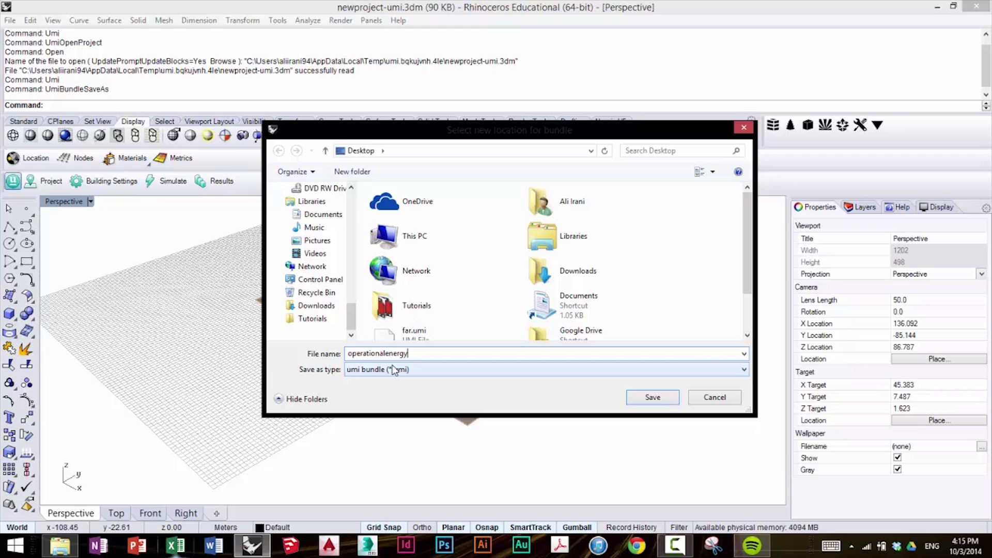
key(Return)
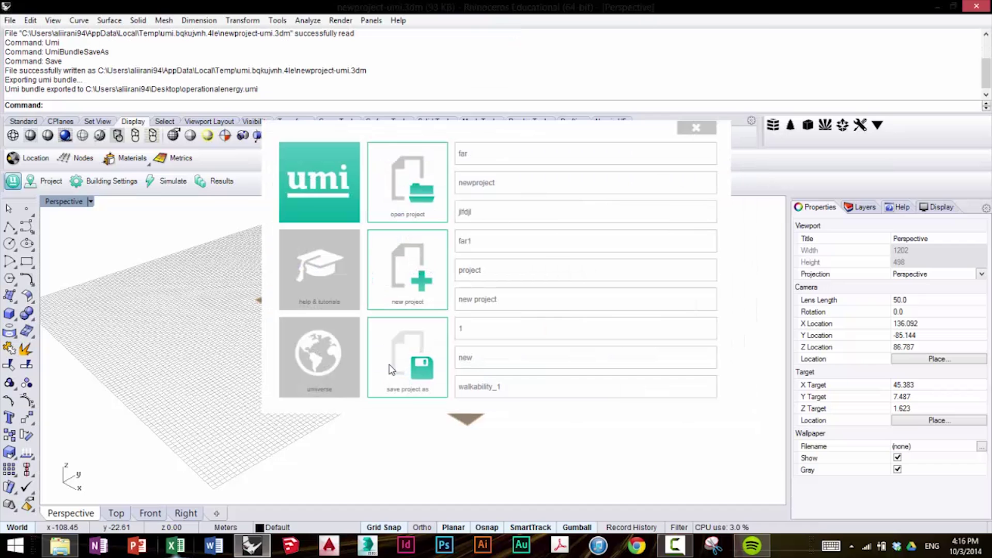
right_drag(373, 359, 380, 338)
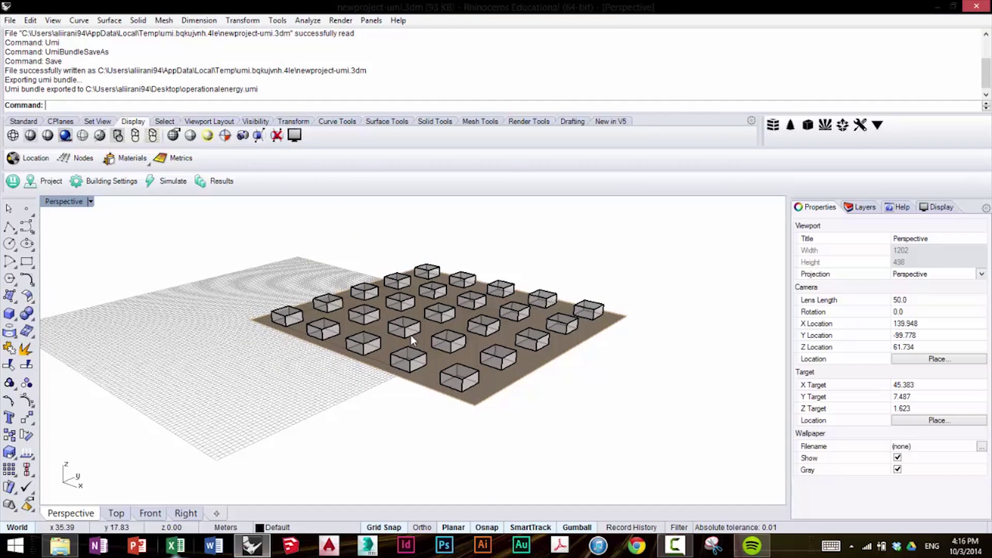
Check a building's settings: Boston Logan Intl Arpt weather and the CZ3_Office_WoodFra… template
click(38, 182)
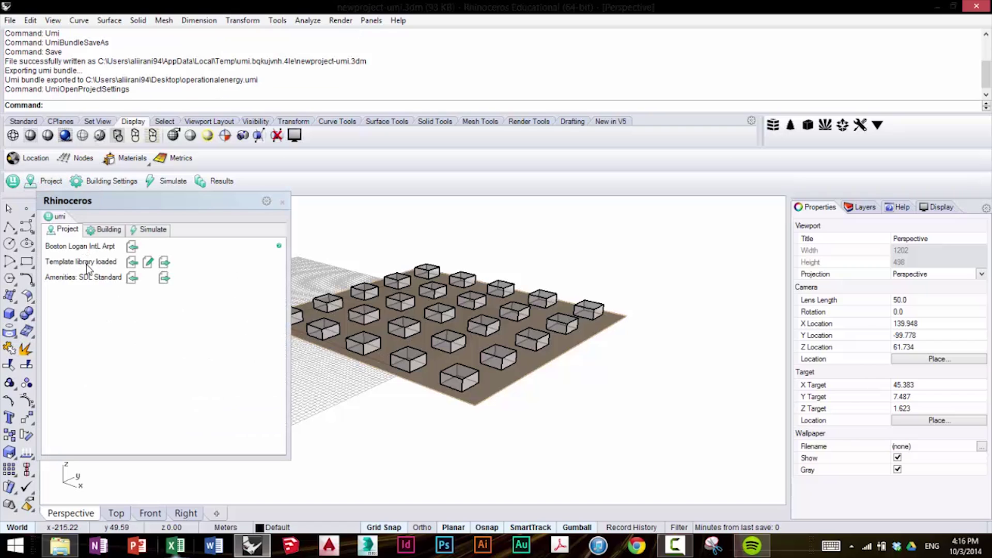
click(109, 230)
click(374, 343)
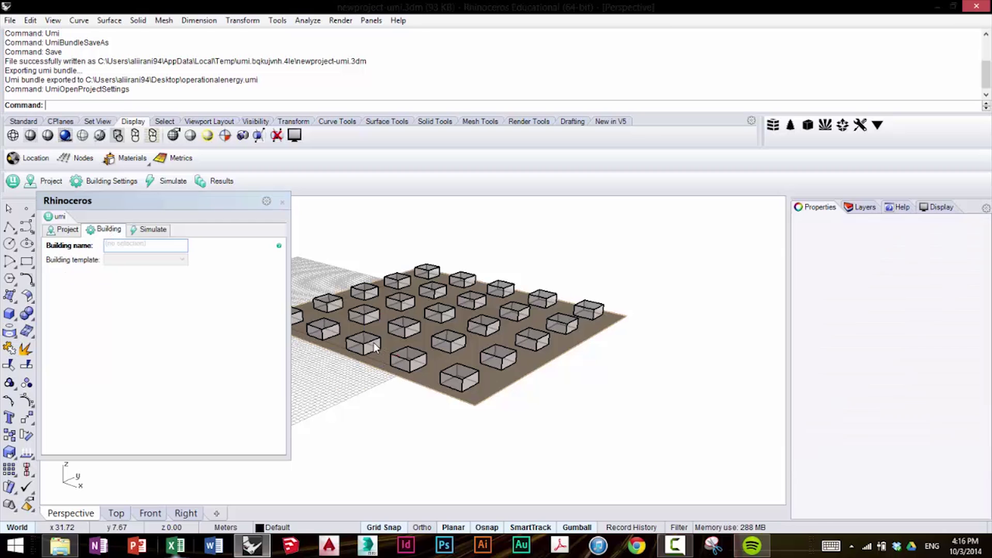
click(397, 412)
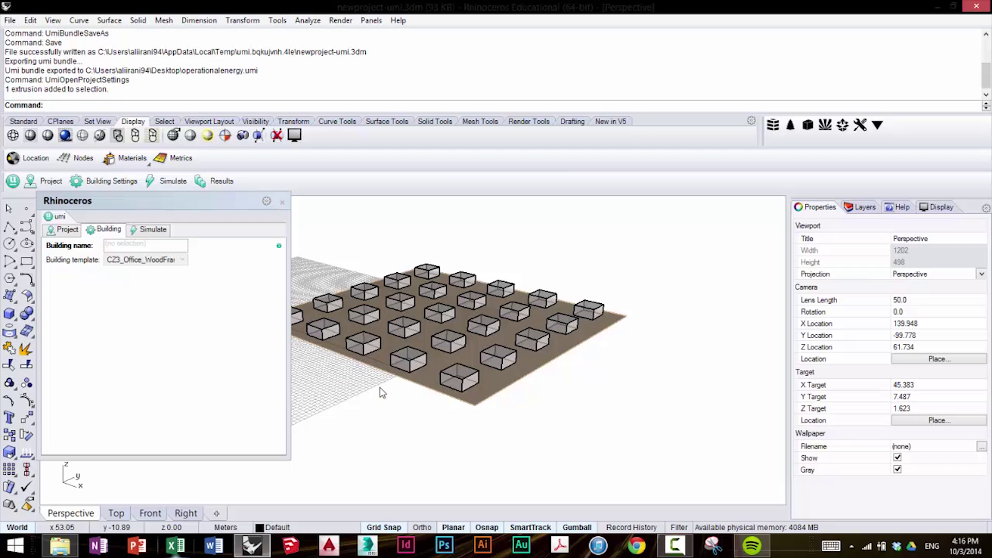
right_drag(557, 371, 533, 372)
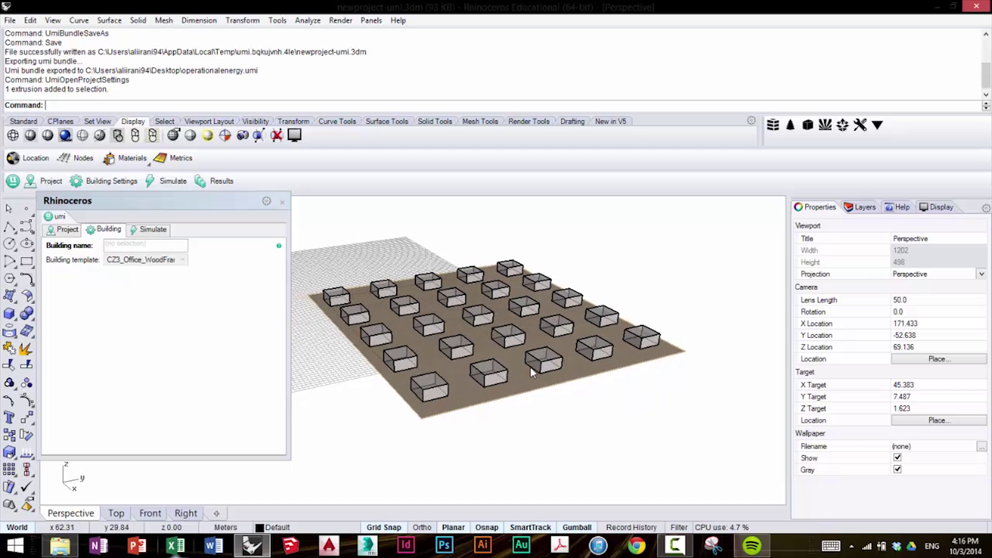
scroll(521, 367, down, 2)
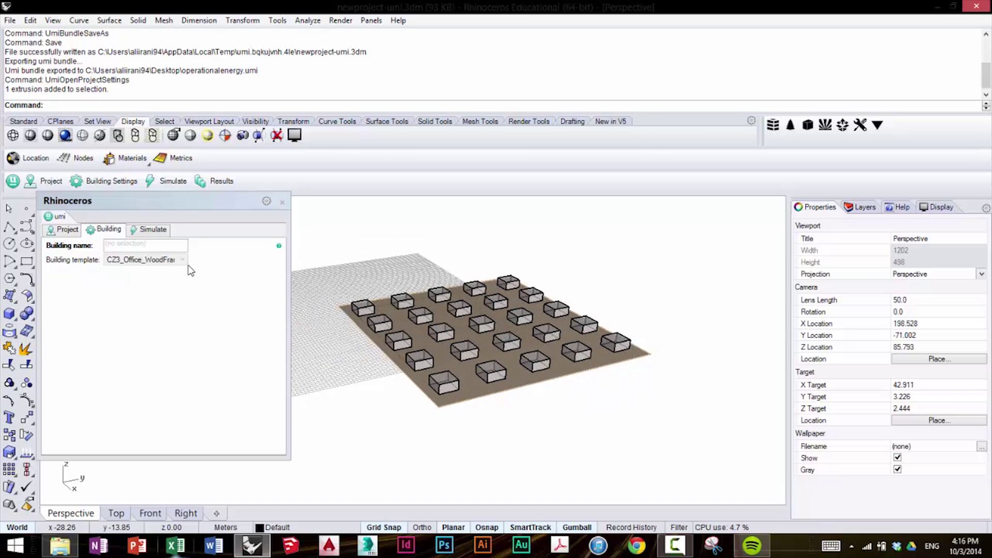
Run the energy module on all buildings; EnergyPlus finishes in about 10.6 seconds
click(164, 234)
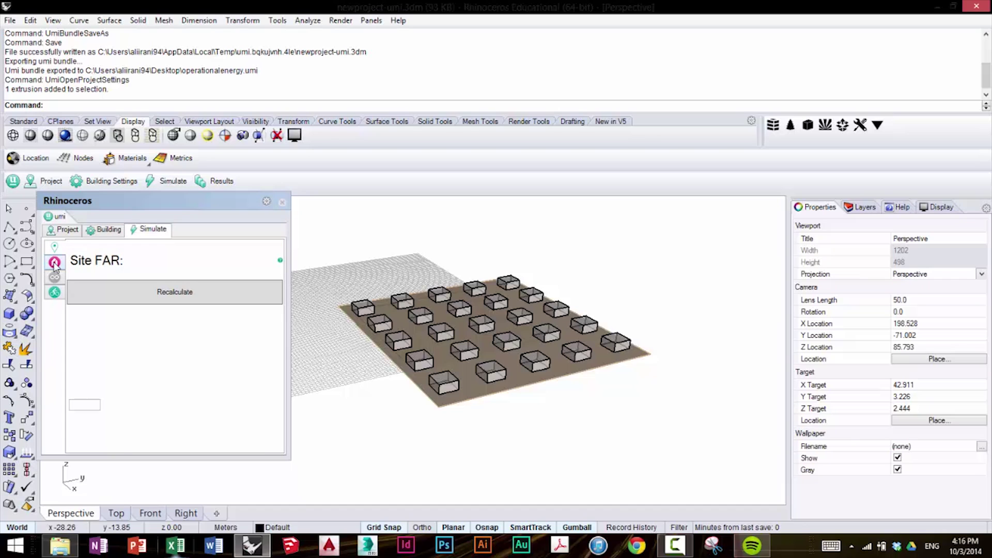
click(54, 263)
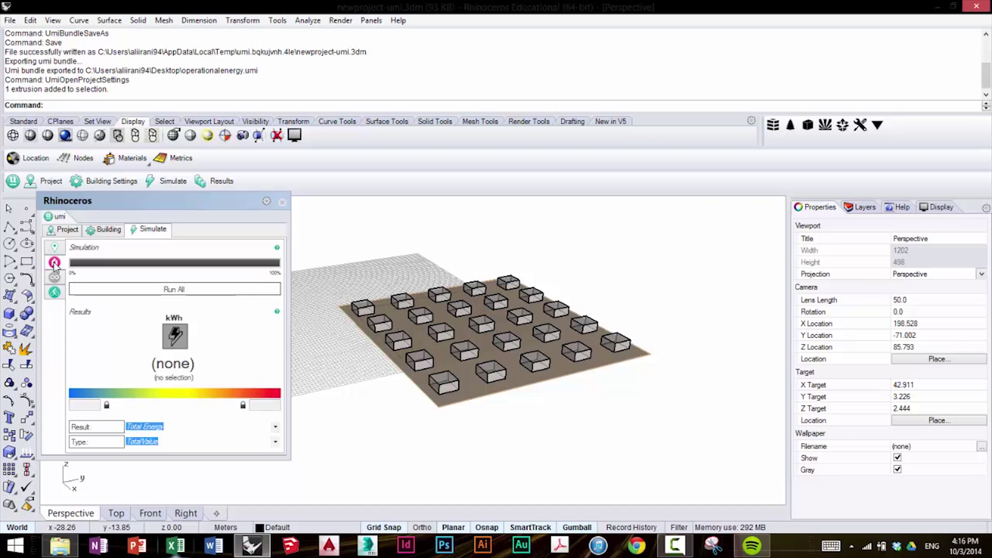
click(124, 290)
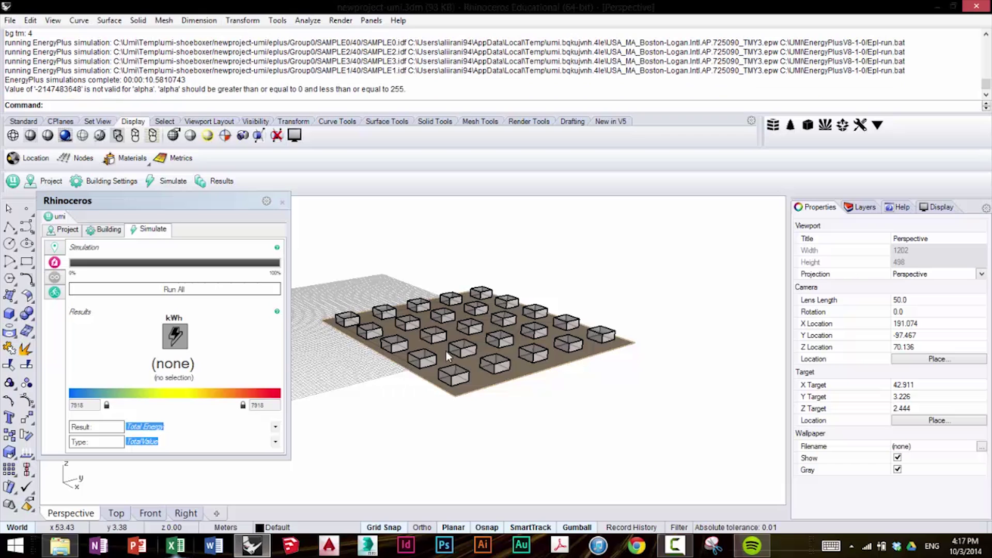
Set a building's result type to Normalized (m2), showing 219.9 kWh/m² instead of 7917.6 kWh
scroll(446, 352, up, 3)
click(455, 393)
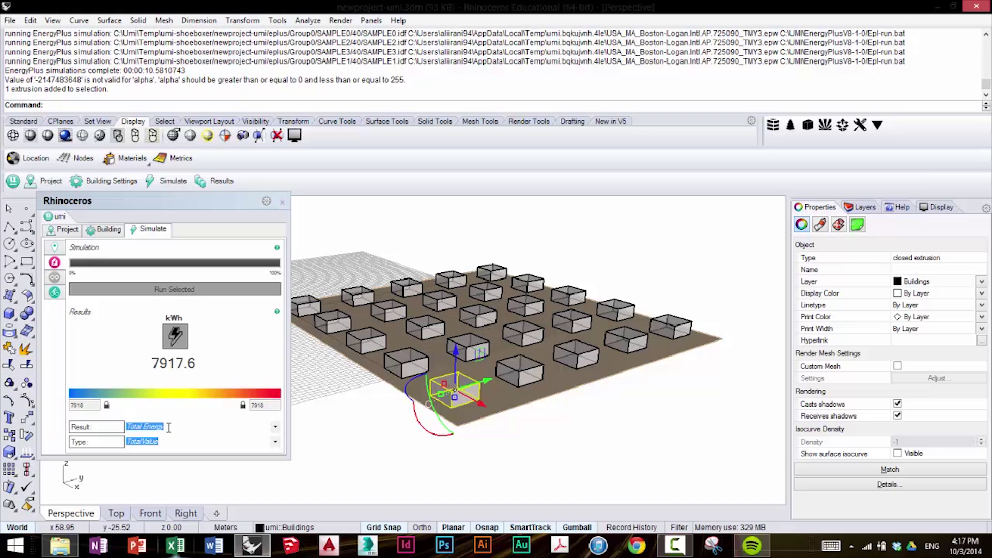
click(274, 443)
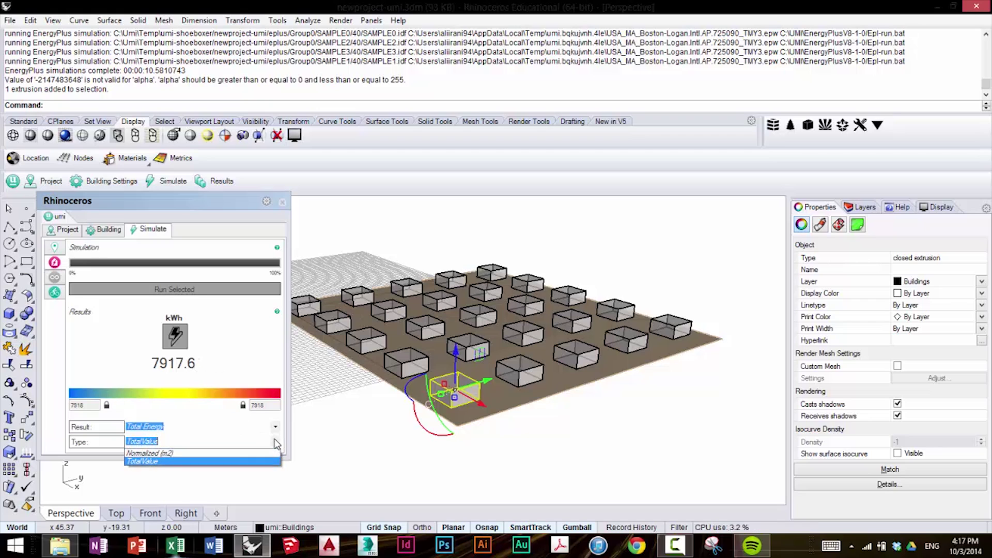
click(233, 454)
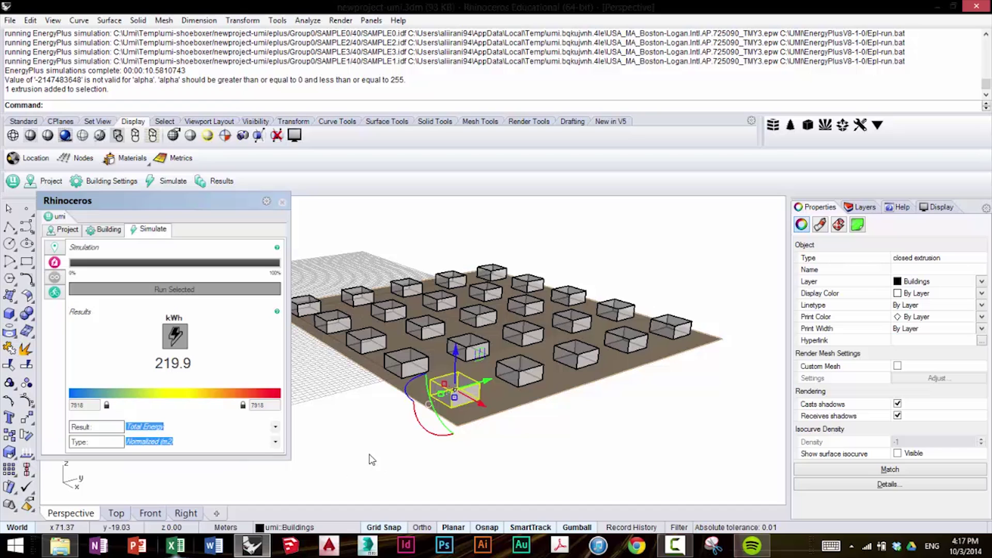
click(337, 417)
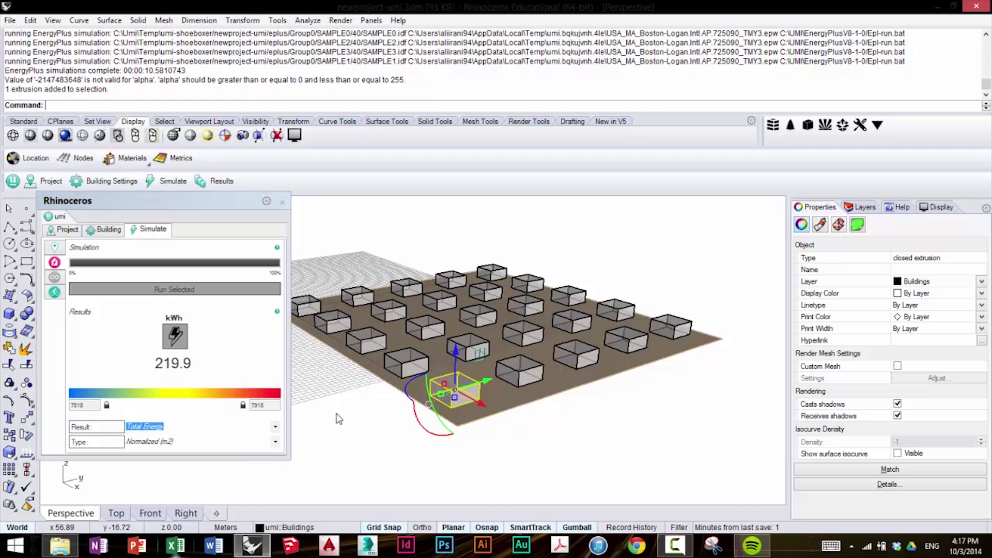
click(275, 427)
scroll(278, 461, down, 1)
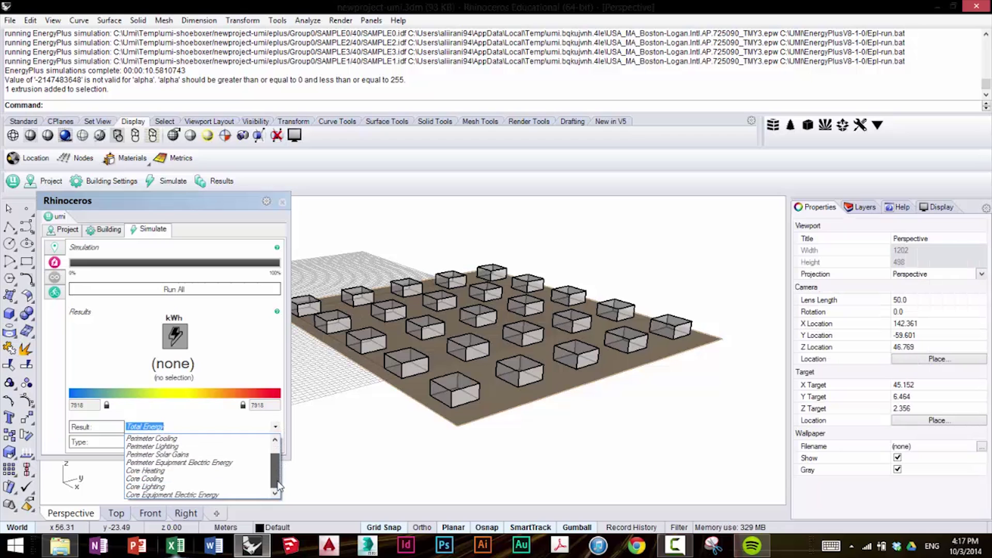
scroll(278, 461, up, 1)
click(352, 427)
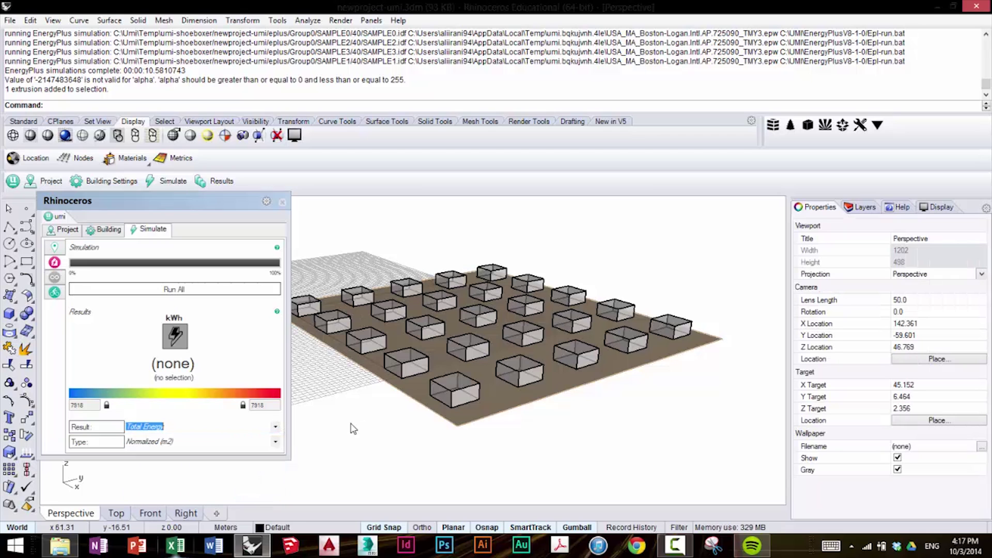
click(422, 374)
click(411, 368)
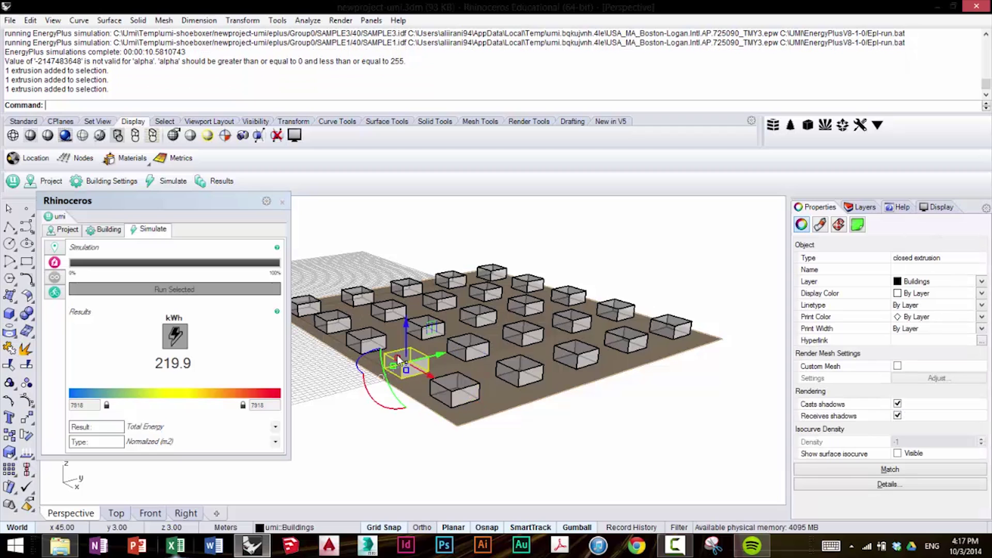
click(349, 335)
click(331, 323)
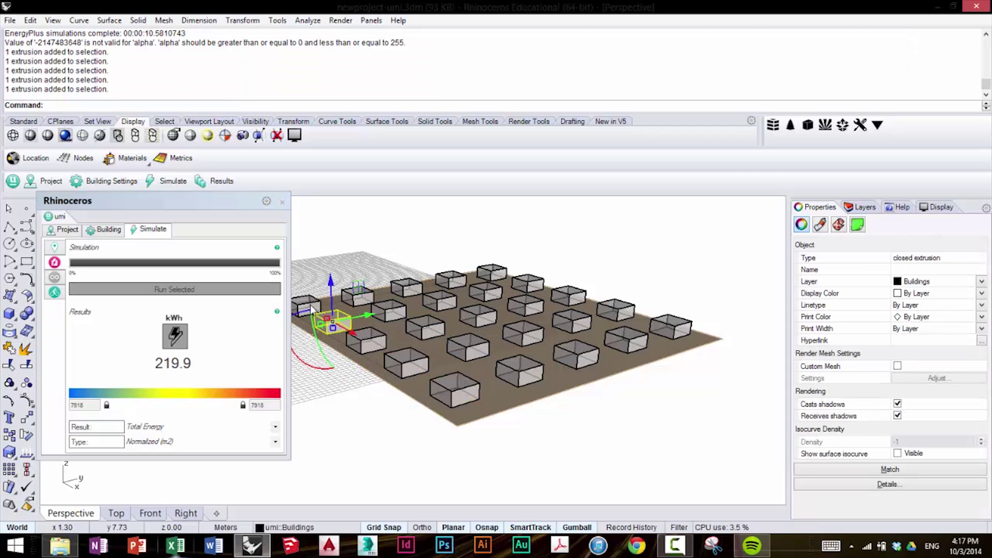
click(308, 308)
click(361, 302)
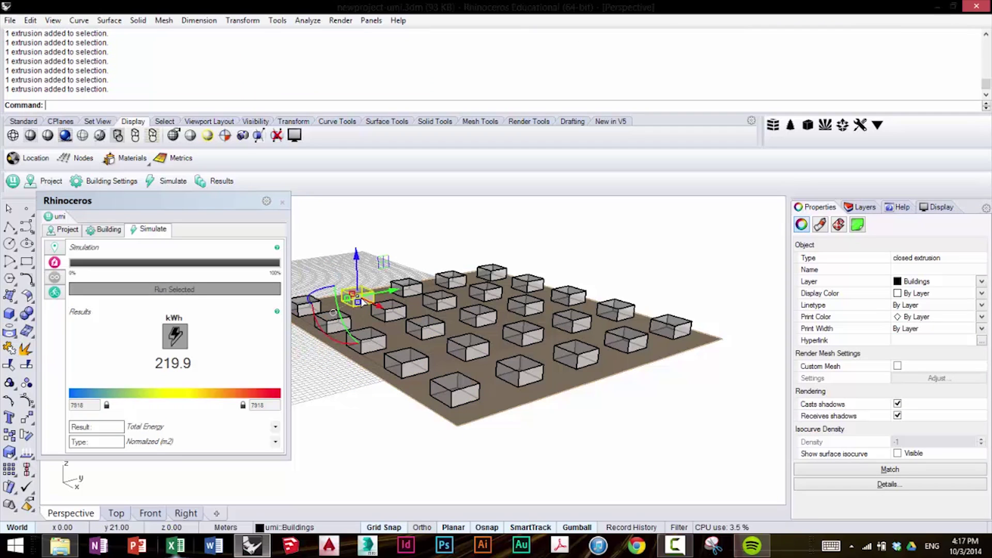
click(394, 313)
click(434, 332)
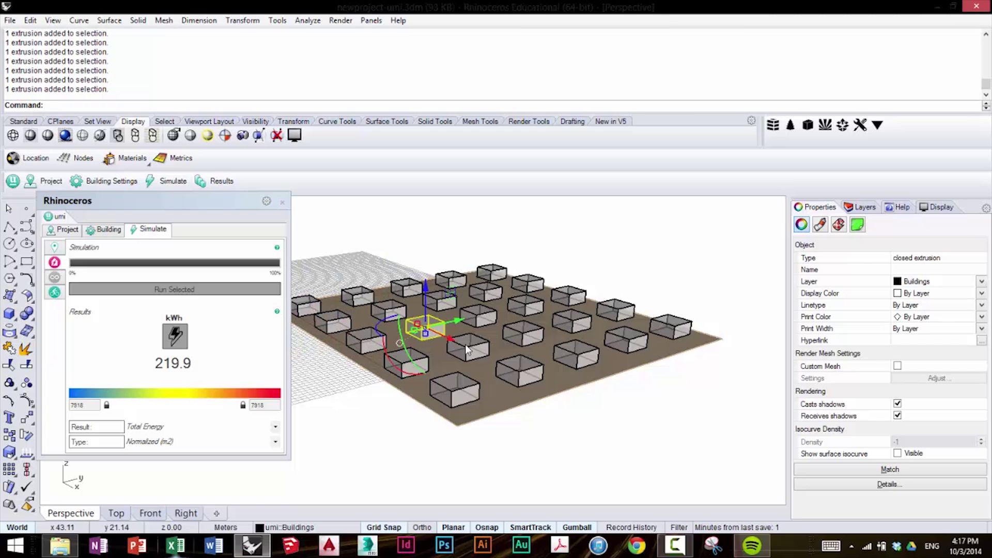
Assign the left two columns of buildings the CZ3_Office_ConcFrame template
click(376, 401)
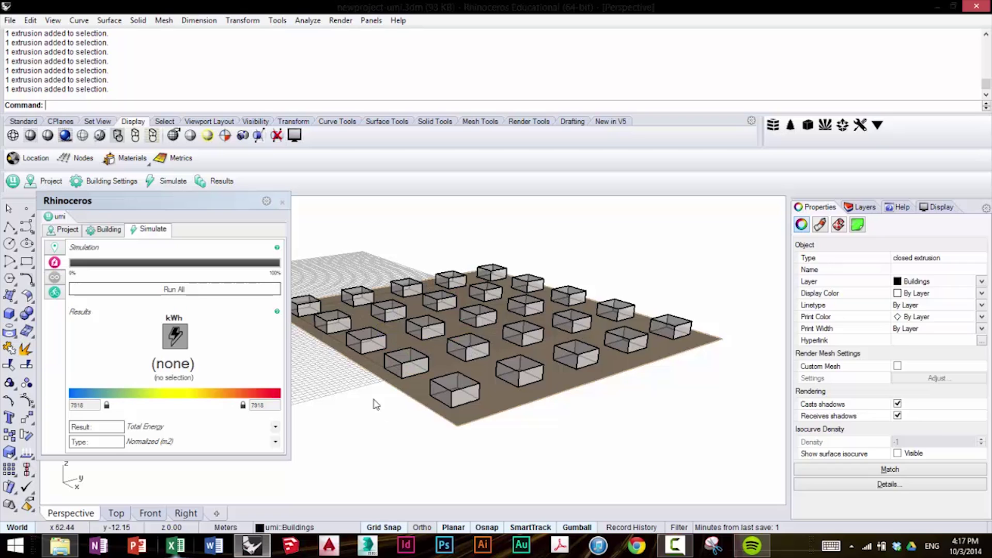
scroll(535, 335, down, 3)
right_drag(535, 335, 468, 391)
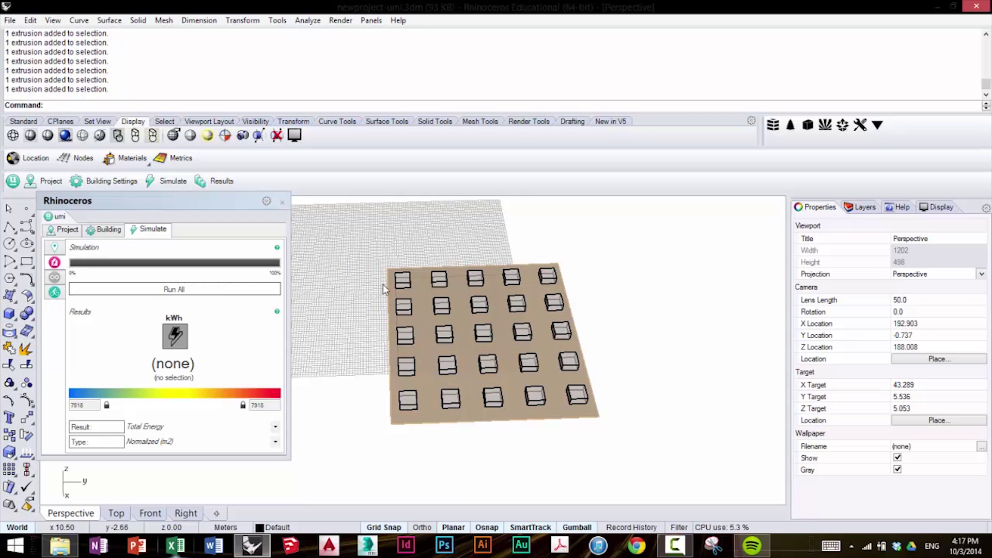
drag(375, 220, 464, 465)
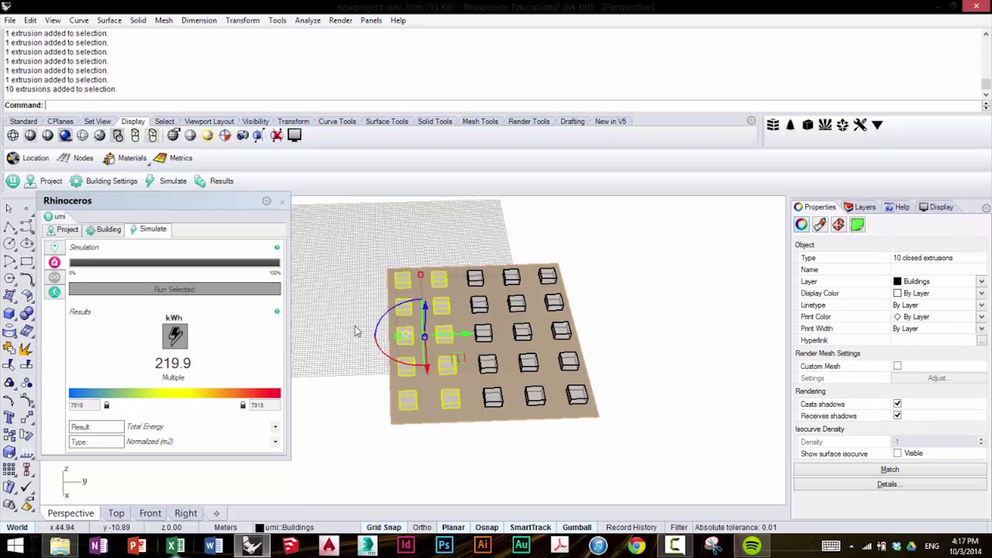
click(109, 229)
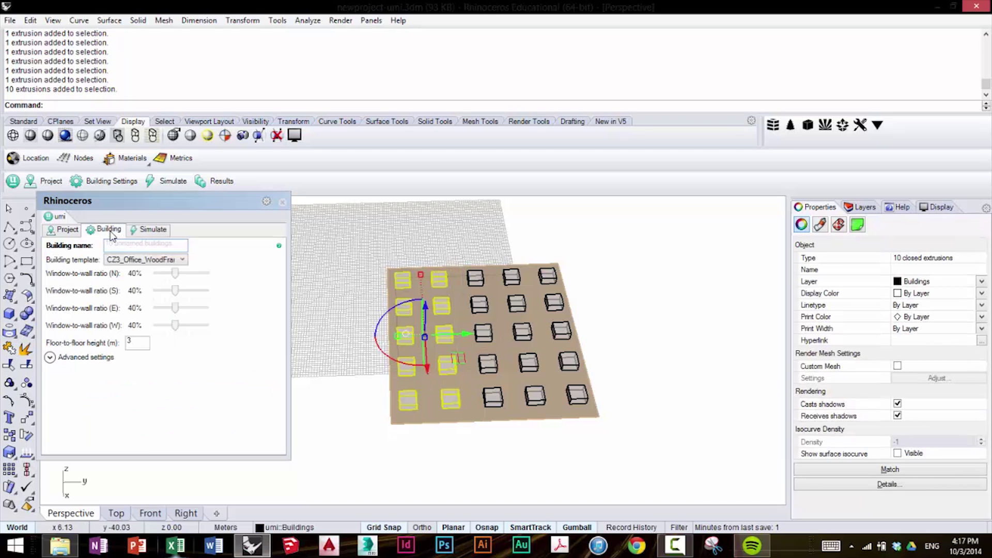
click(136, 261)
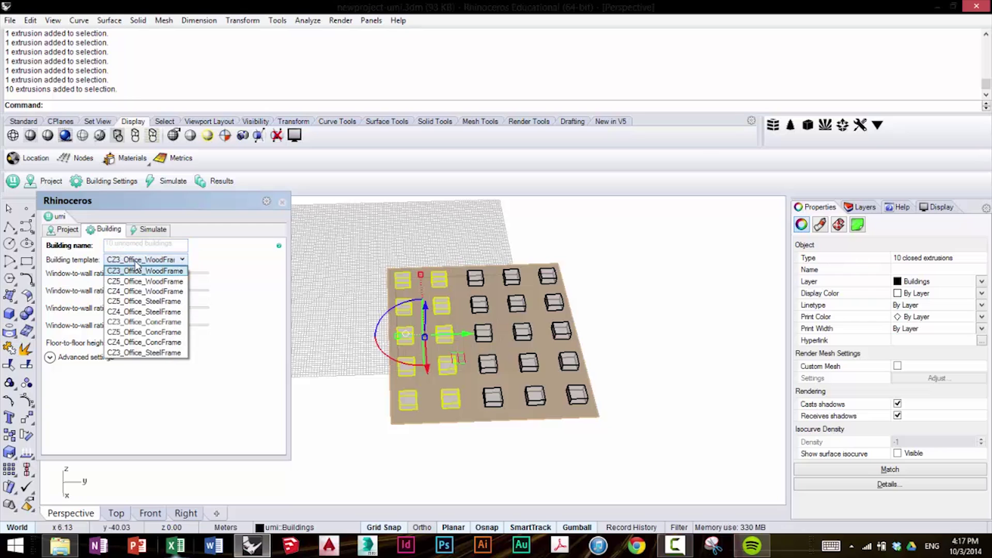
click(147, 322)
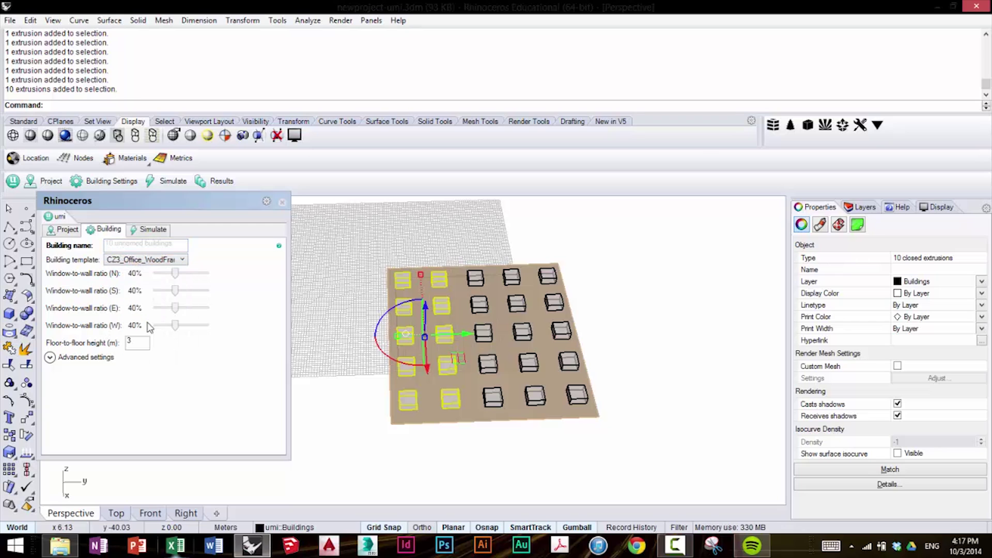
click(347, 374)
Assign the right two columns of buildings the CZ3_Office_SteelFrame template
right_drag(453, 332, 603, 350)
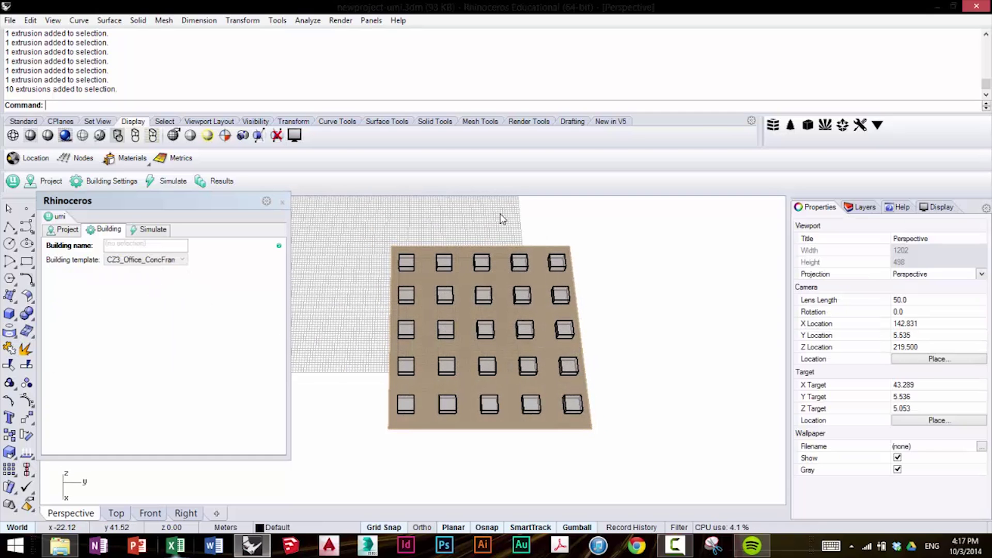
drag(499, 214, 627, 453)
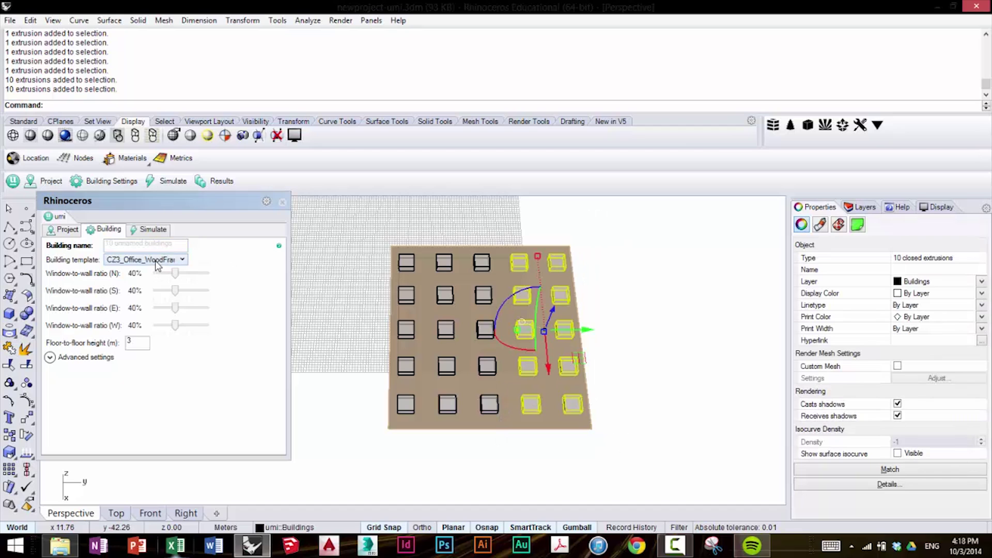
click(157, 261)
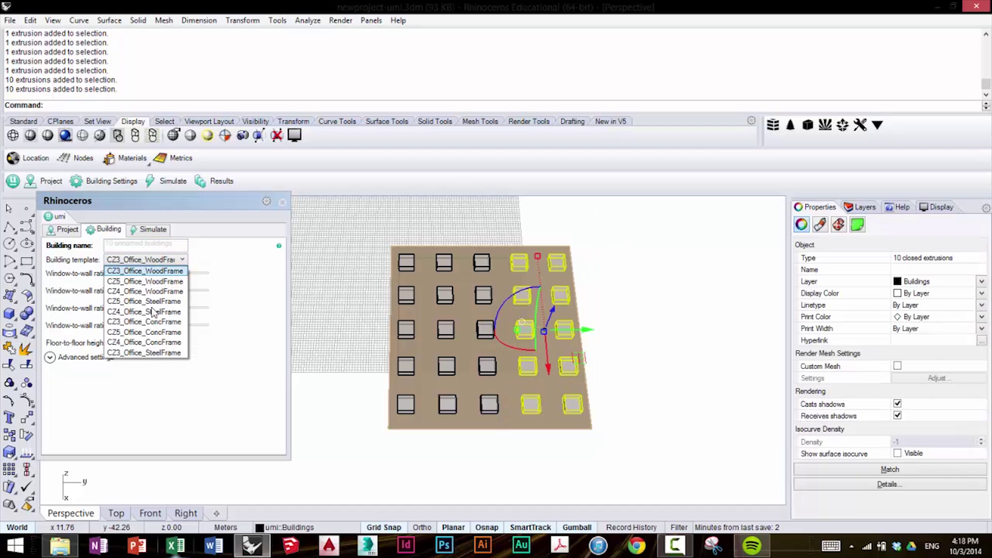
click(158, 356)
click(316, 360)
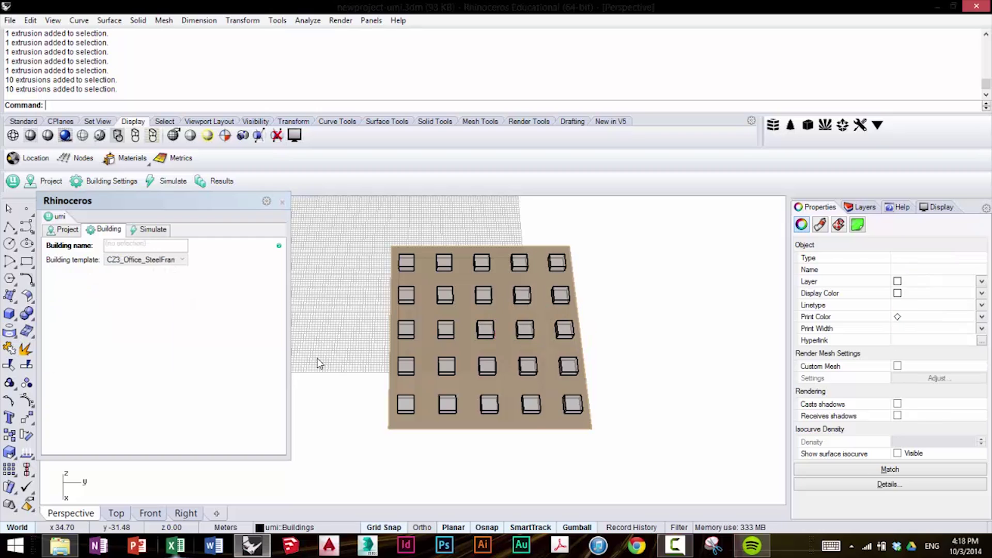
right_drag(317, 361, 362, 380)
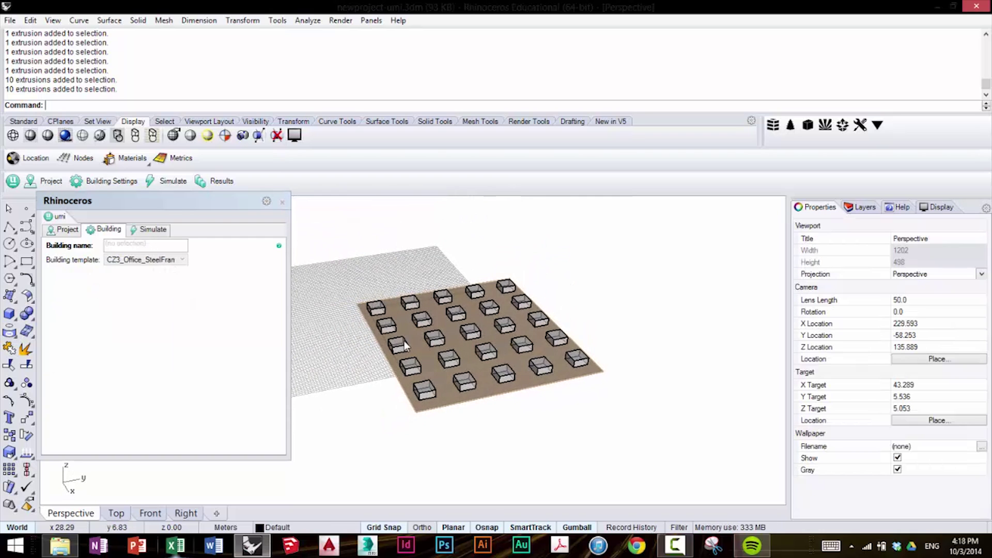
Rerun the simulation on all buildings (about 21 s) and inspect the yellow, red and blue results
click(161, 230)
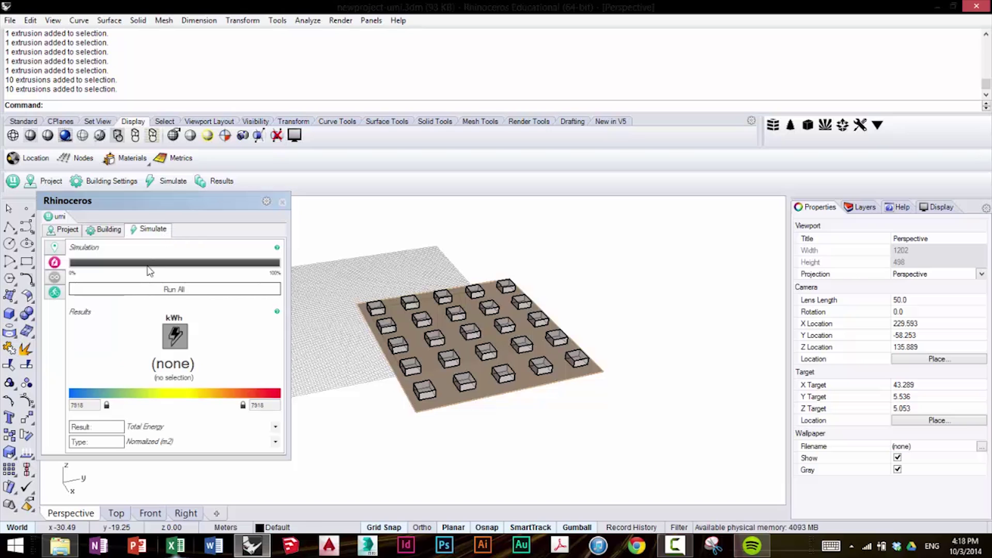
click(148, 296)
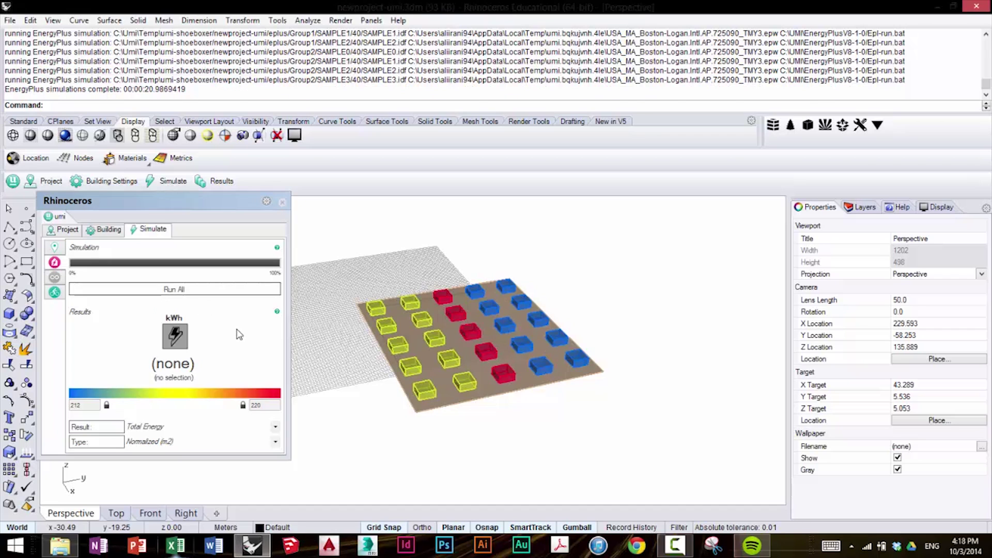
right_drag(370, 405, 387, 398)
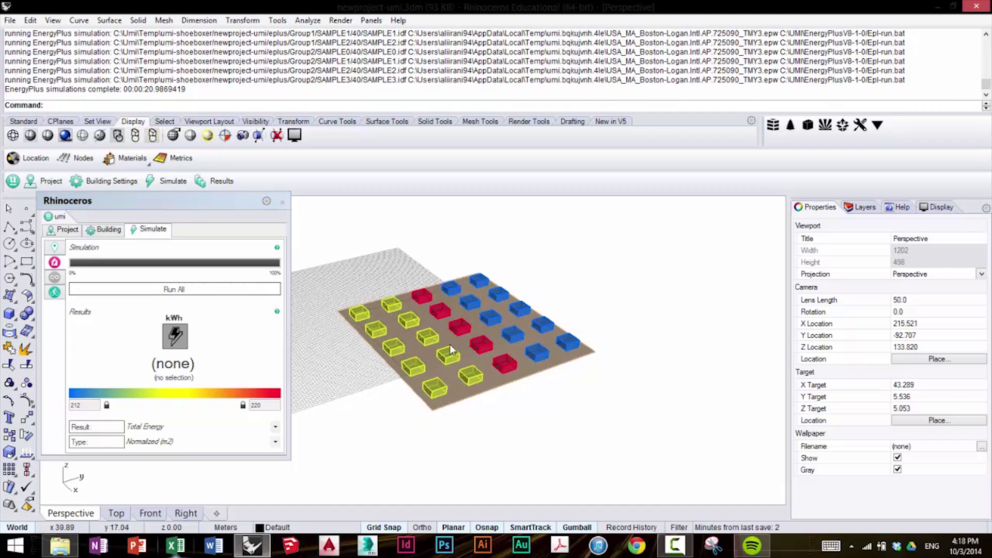
right_drag(532, 398, 504, 382)
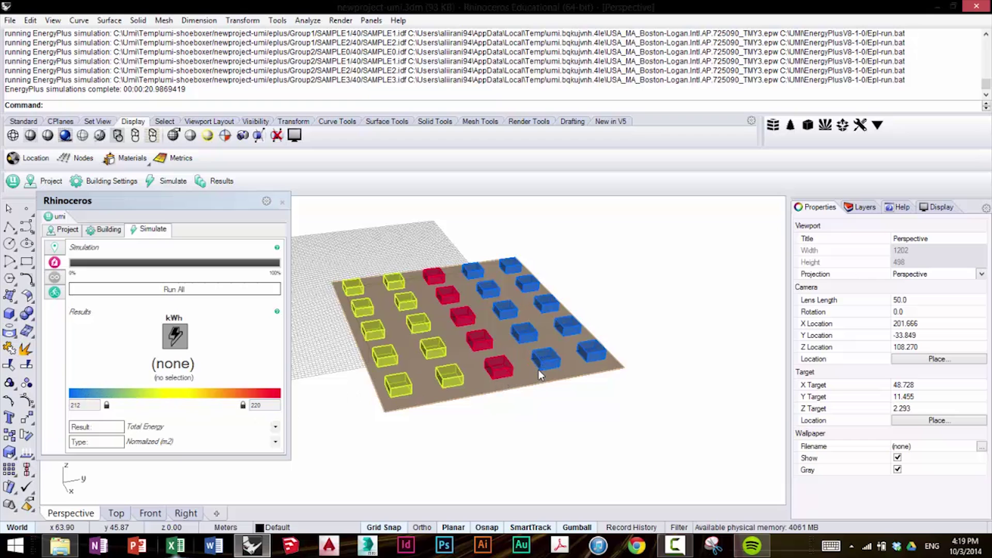
right_drag(541, 376, 540, 367)
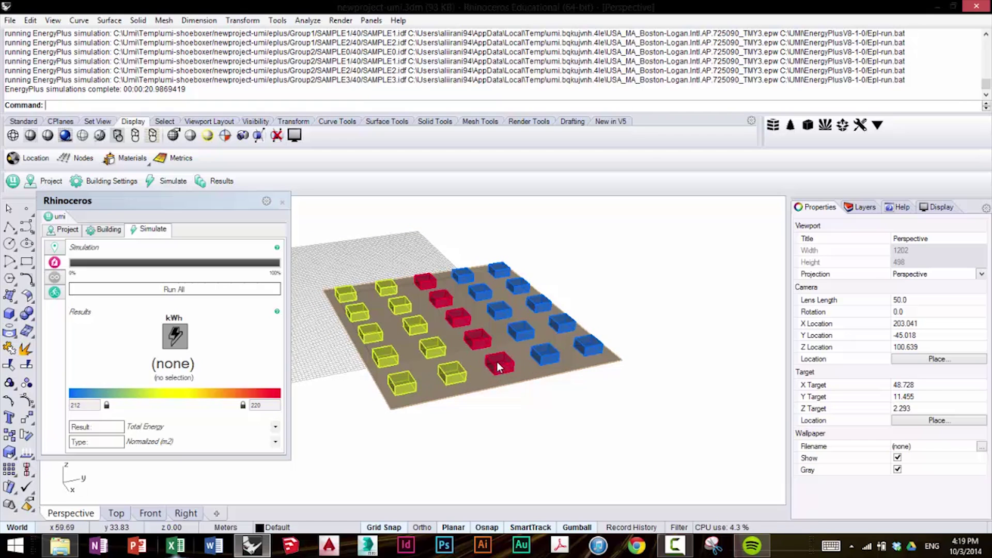
scroll(452, 375, up, 3)
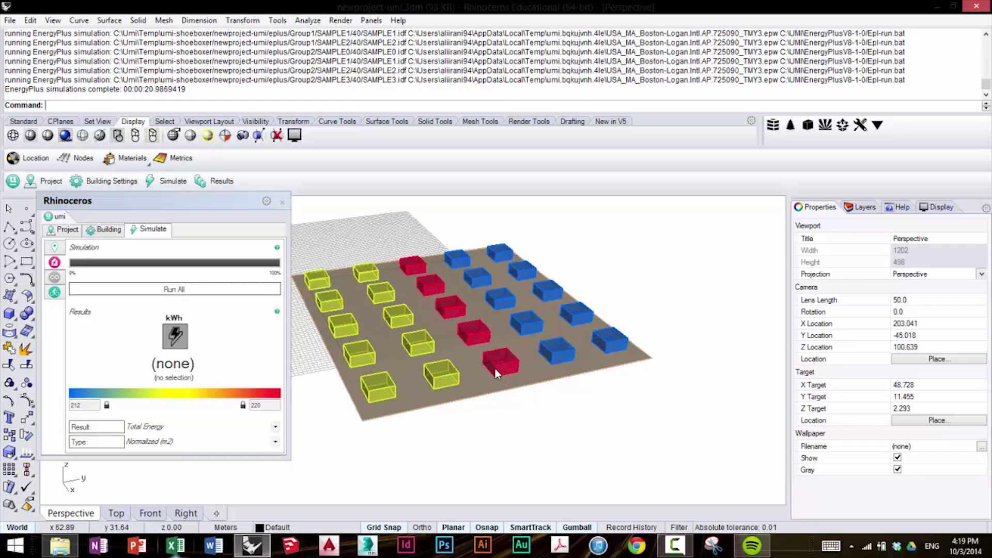
scroll(393, 384, up, 3)
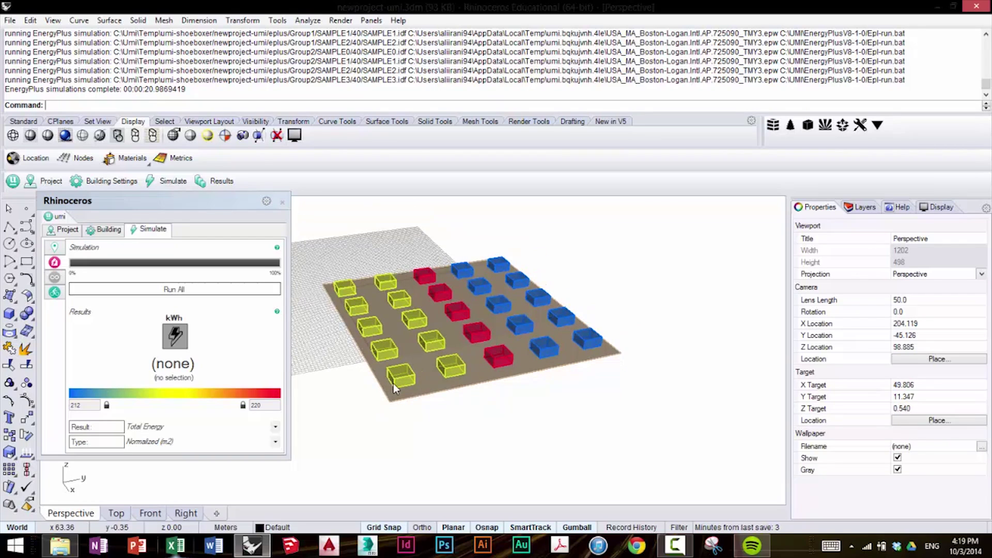
click(417, 372)
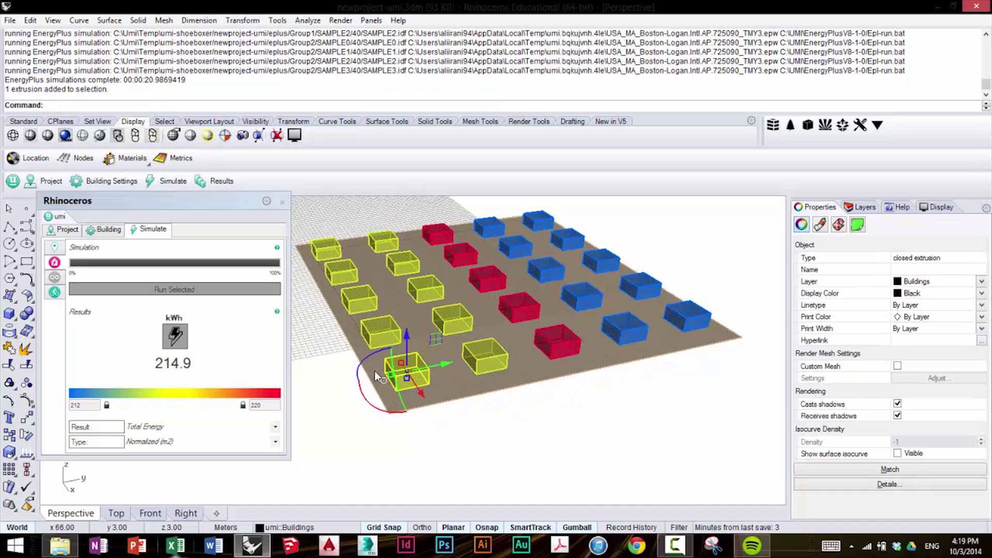
click(553, 345)
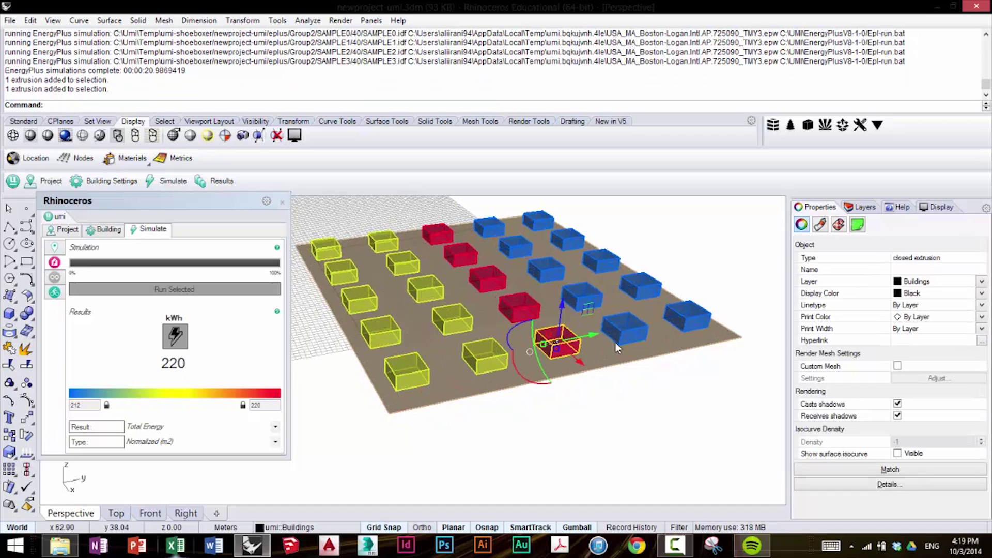
click(627, 330)
click(573, 408)
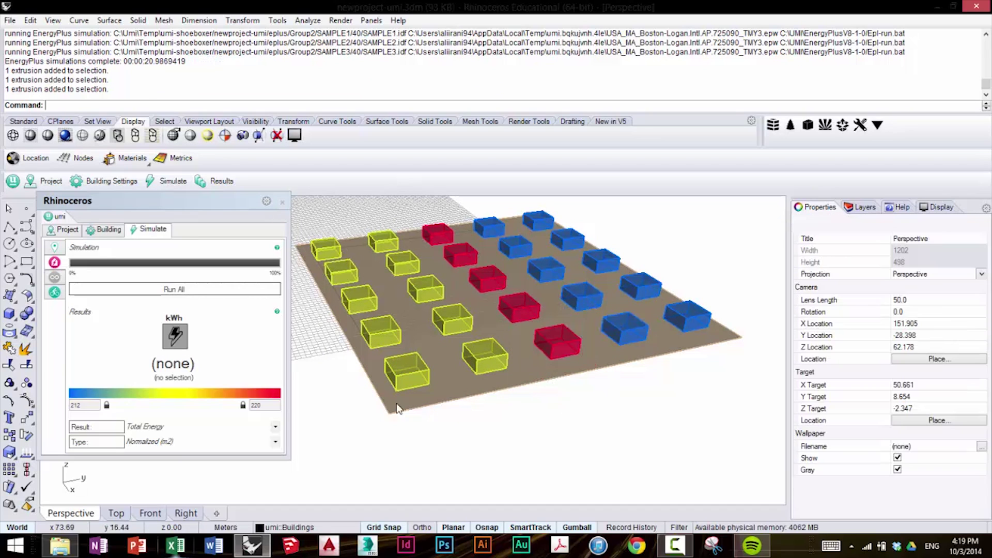
right_drag(434, 395, 457, 391)
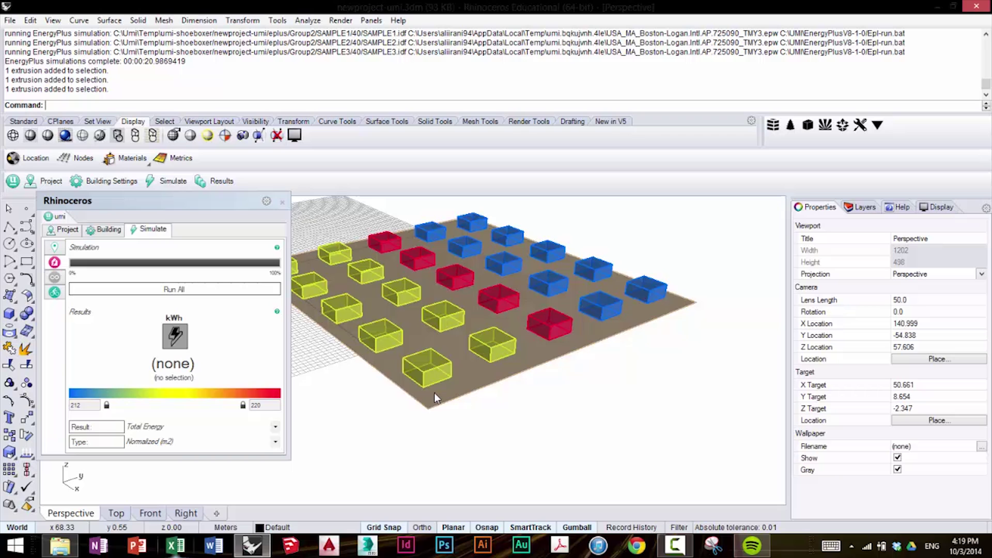
right_drag(434, 393, 515, 402)
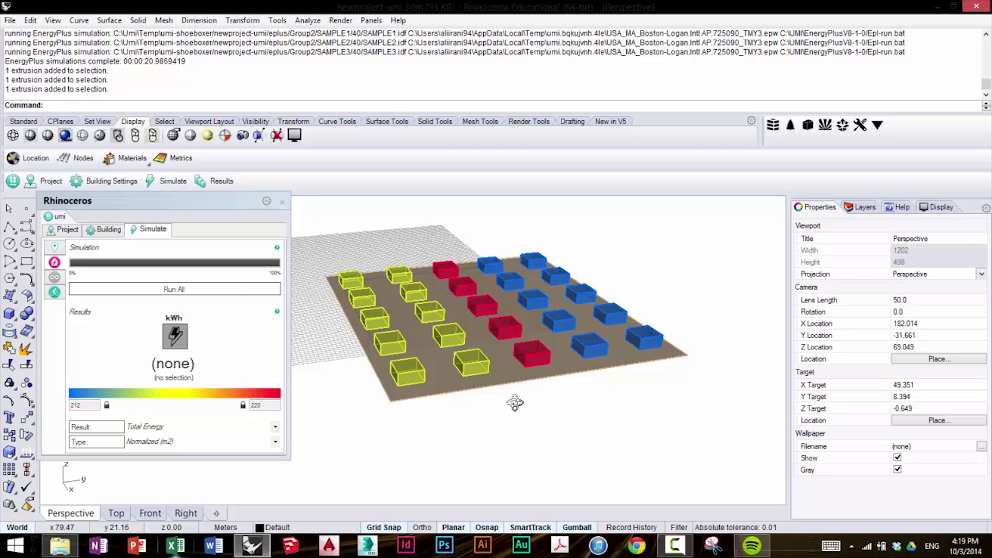
Close the umi panel, save the model with its operationalenergy.umi bundle, and exit Rhinoceros
click(282, 202)
click(9, 20)
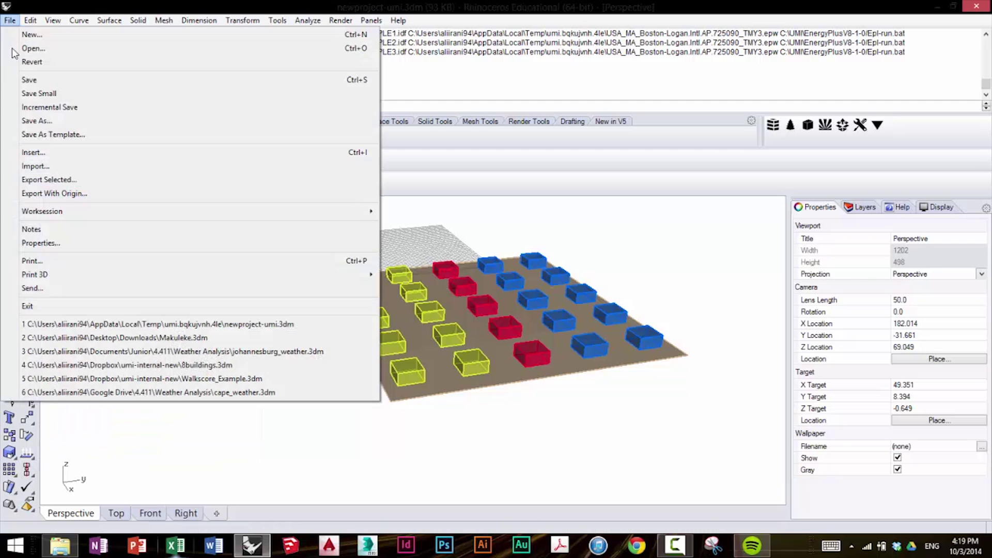
click(32, 81)
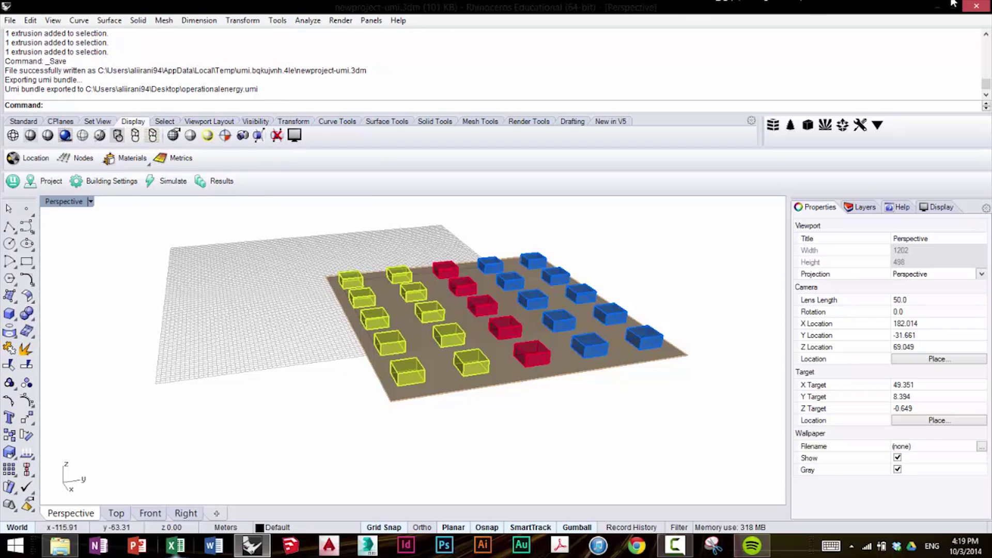
click(981, 6)
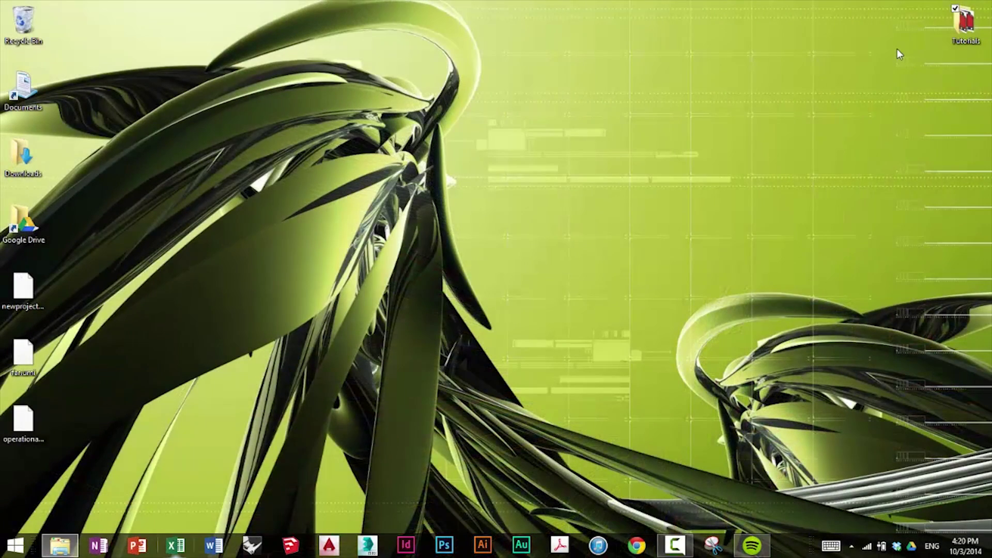